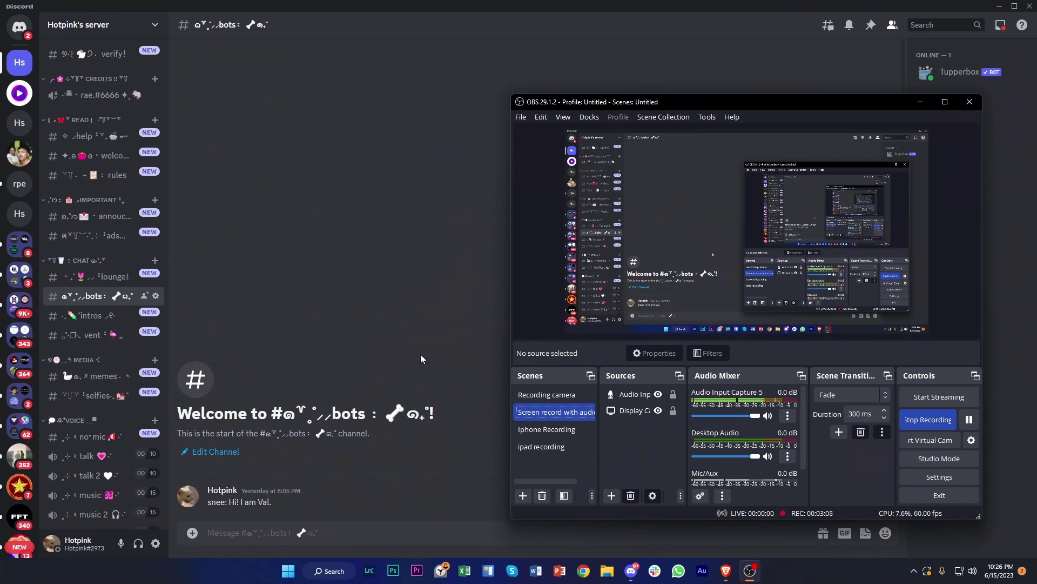
pyautogui.click(336, 332)
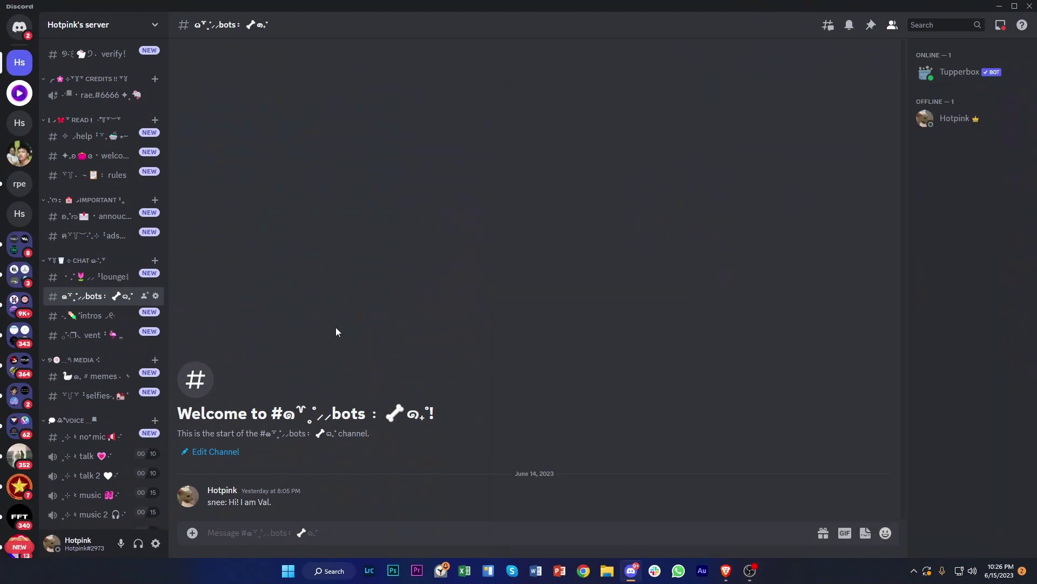
pyautogui.moveTo(156, 544)
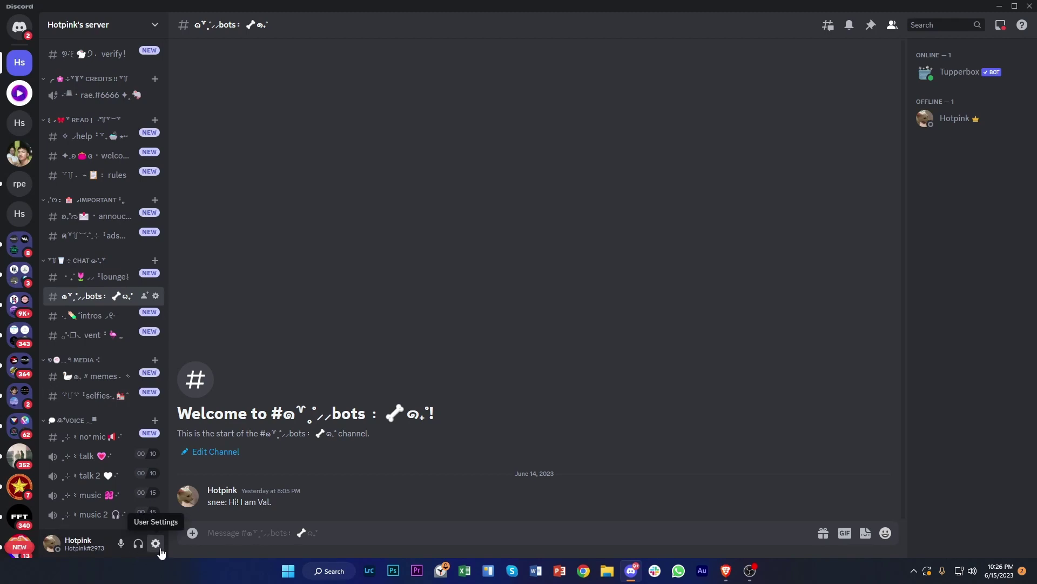
pyautogui.click(155, 25)
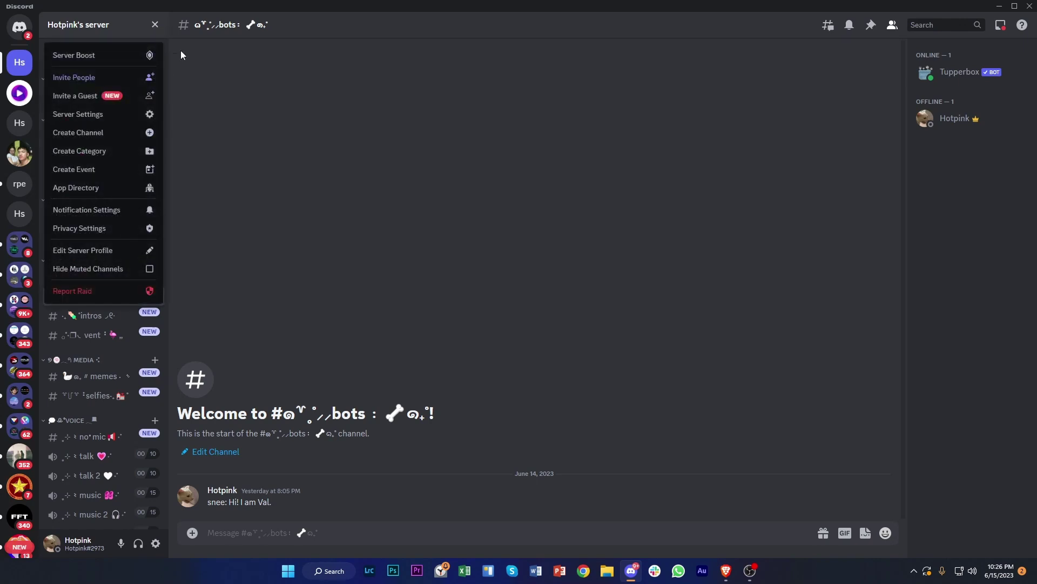
pyautogui.click(114, 124)
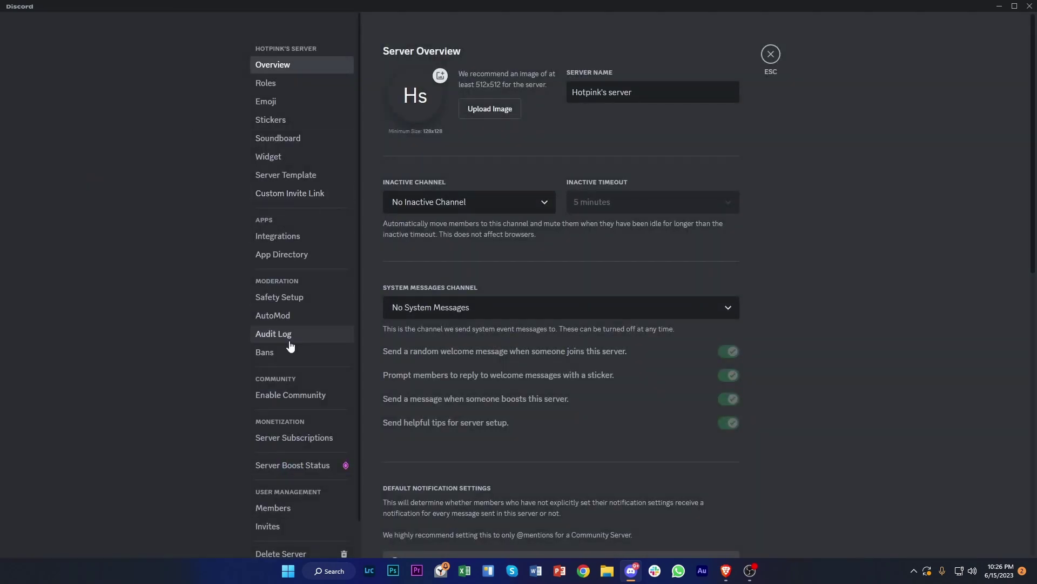
pyautogui.click(291, 398)
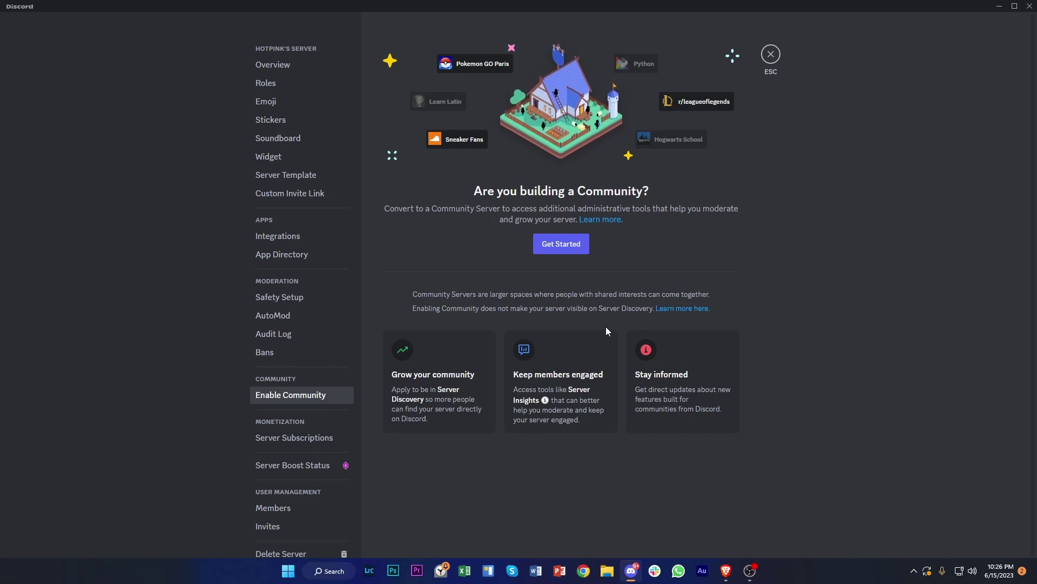
# Start community setup, requiring verified email and scanning media from all members.
pyautogui.click(557, 246)
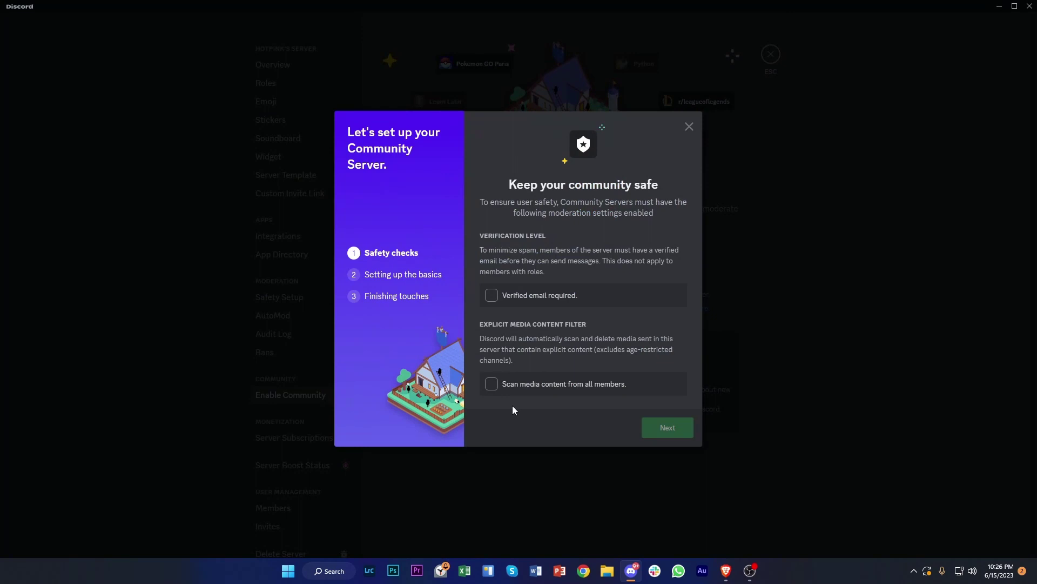
pyautogui.click(491, 296)
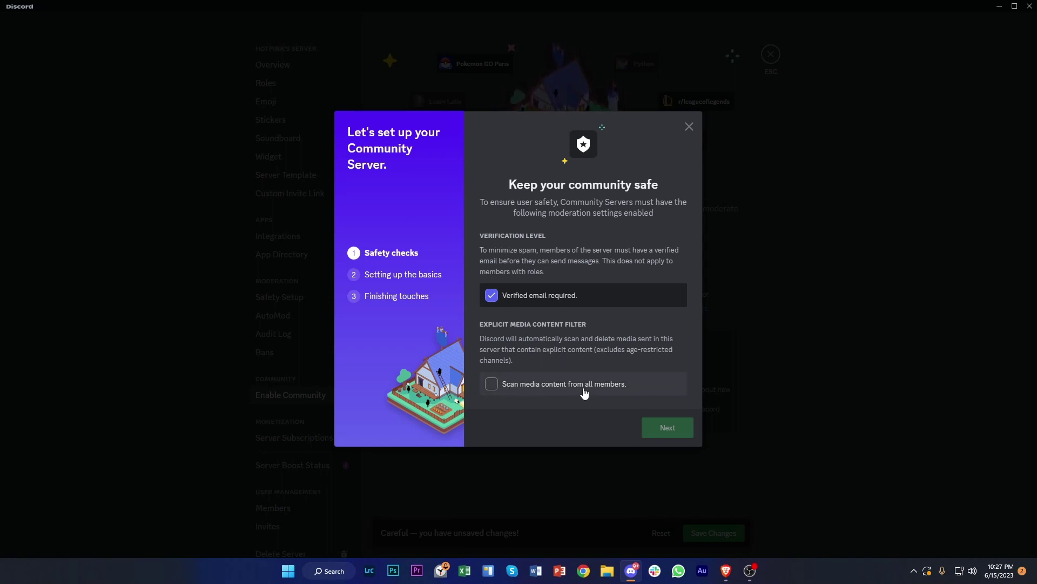
pyautogui.click(496, 386)
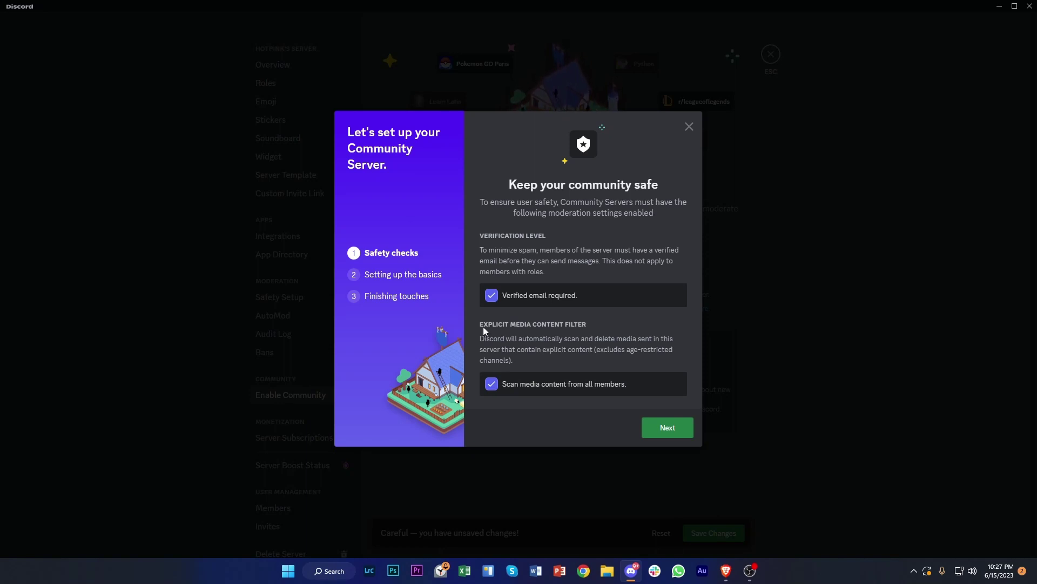
# Keep automatically created rules and community updates channels in the basic setup step.
pyautogui.click(671, 433)
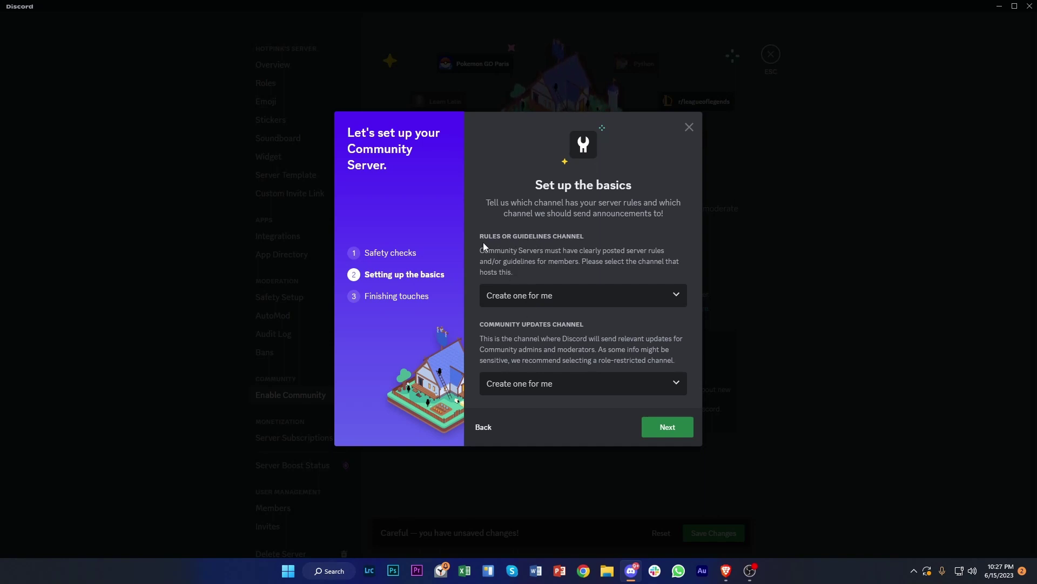
pyautogui.click(543, 300)
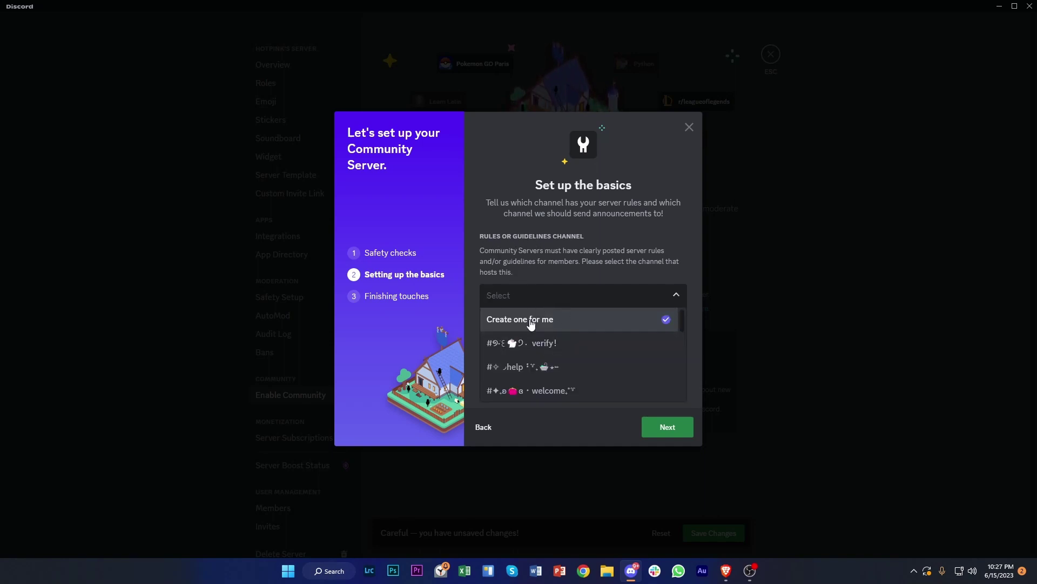
pyautogui.scroll(-3, 560, 356)
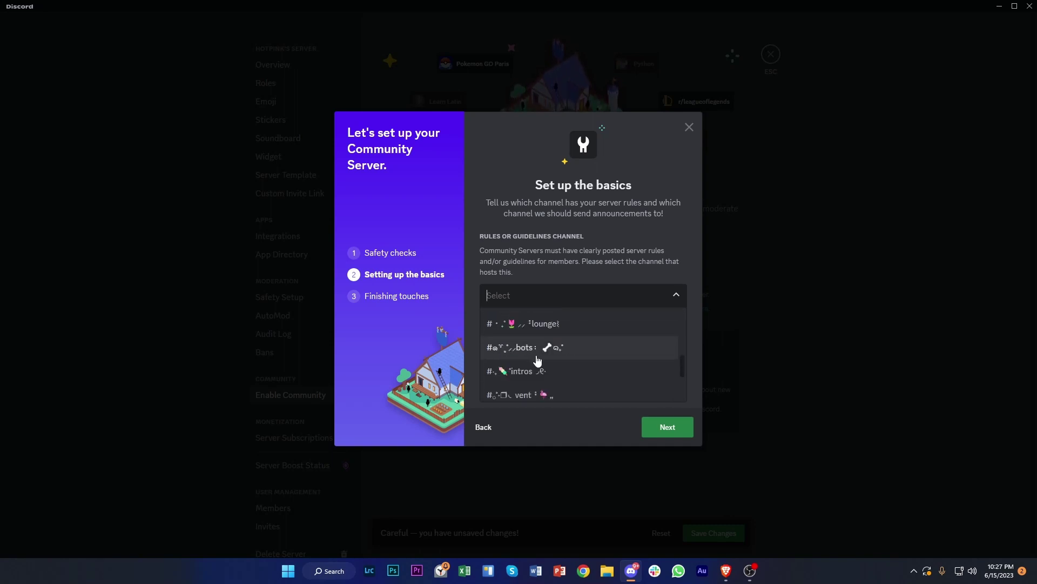
pyautogui.scroll(-2, 572, 345)
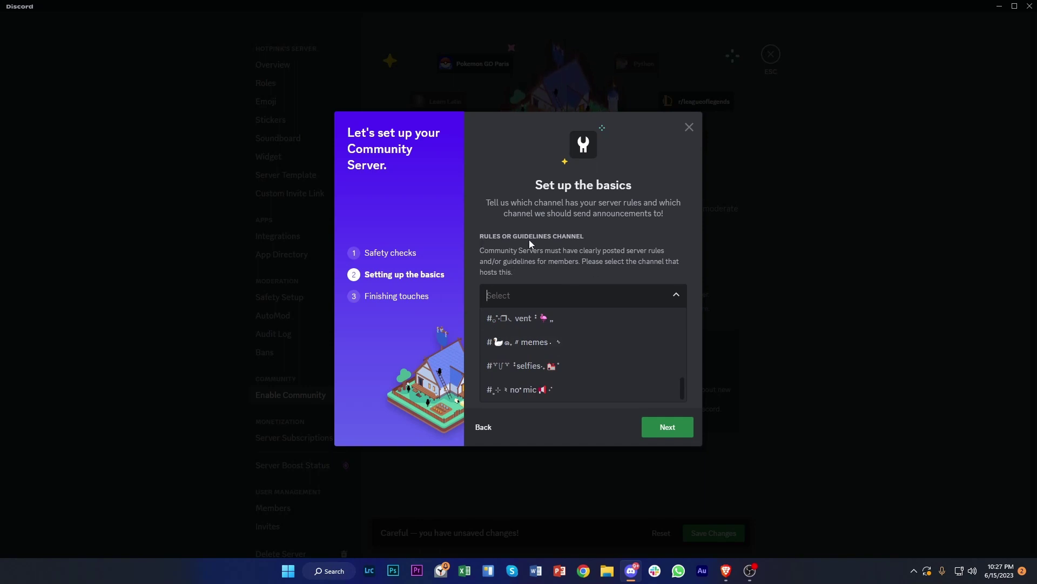
pyautogui.click(548, 258)
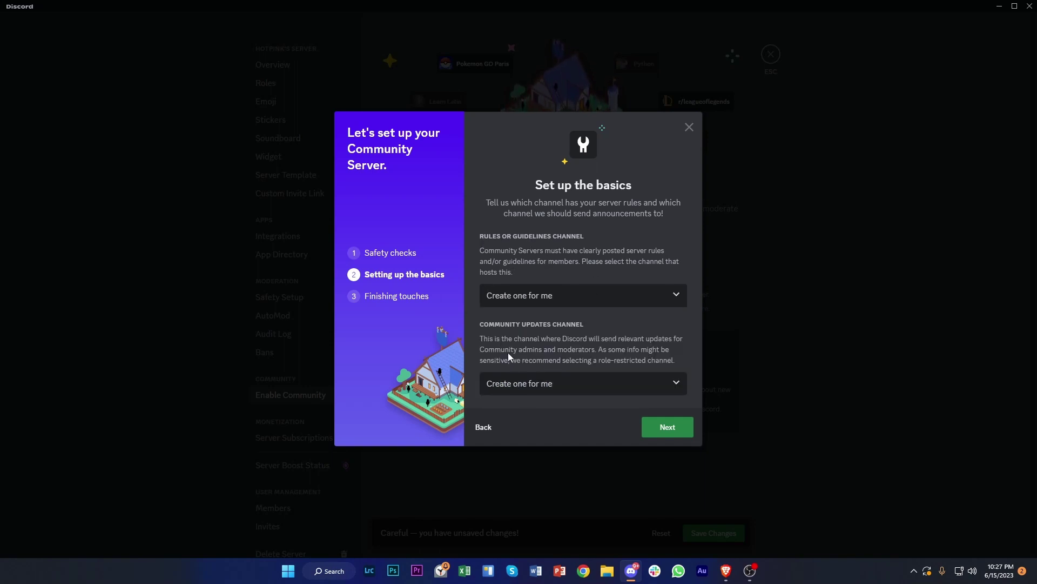
pyautogui.click(540, 382)
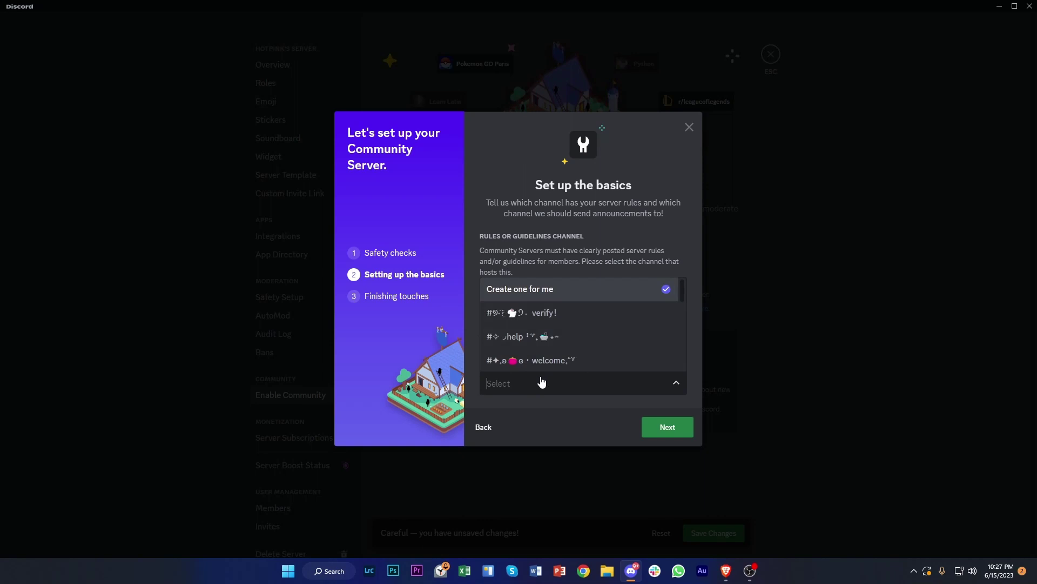
pyautogui.scroll(-2, 531, 364)
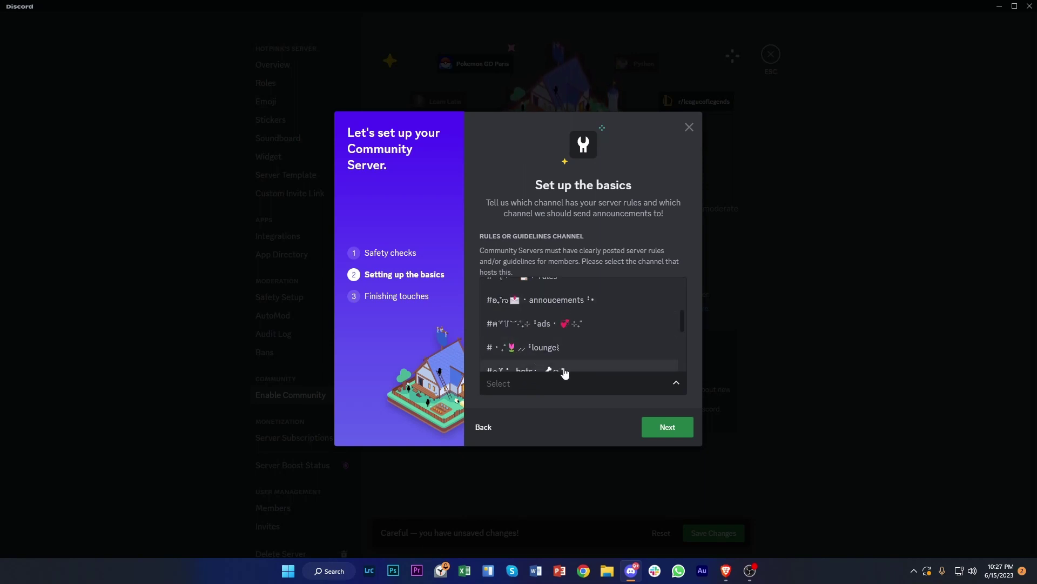
pyautogui.scroll(2, 563, 371)
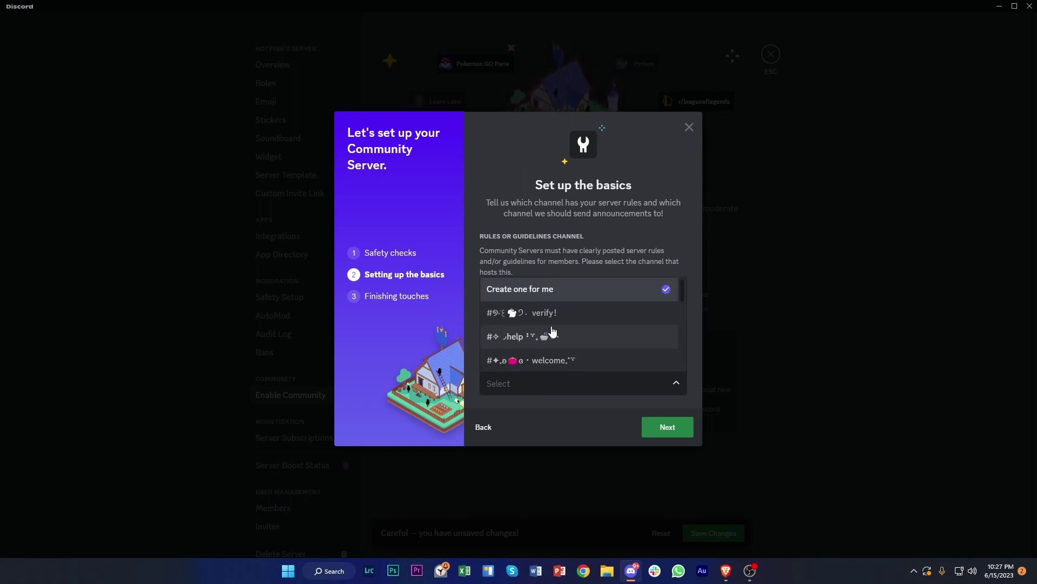
pyautogui.scroll(-2, 555, 336)
pyautogui.scroll(1, 572, 336)
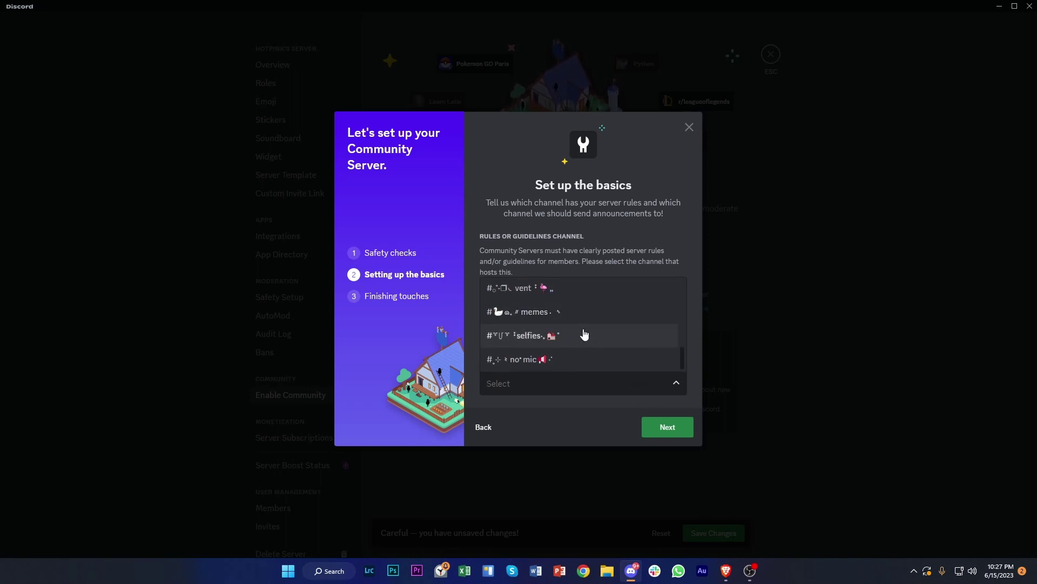
pyautogui.scroll(2, 584, 336)
pyautogui.scroll(1, 583, 336)
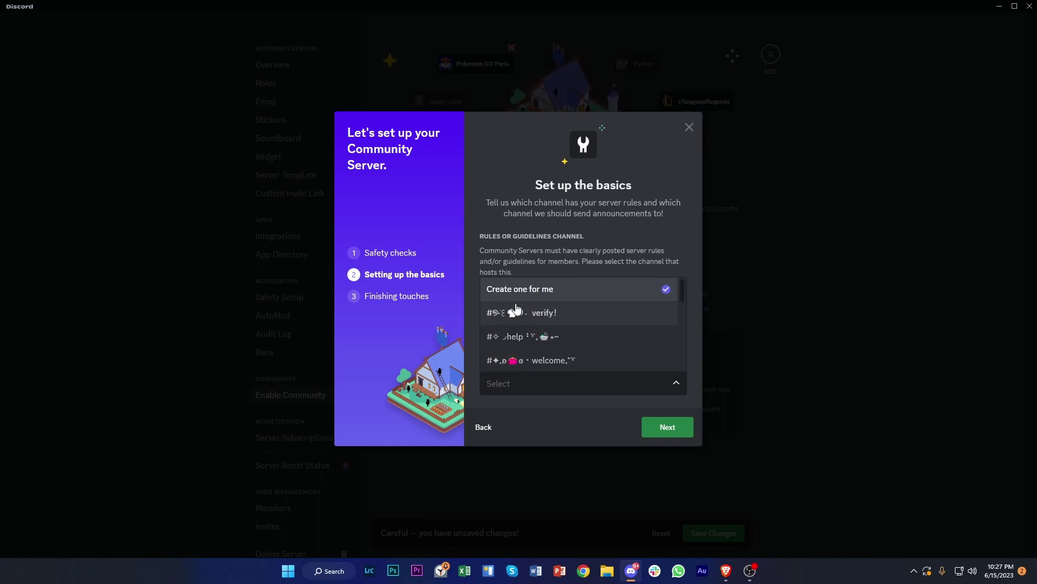
pyautogui.click(546, 252)
# Agree to the Community Server guidelines and finish the conversion.
pyautogui.click(672, 430)
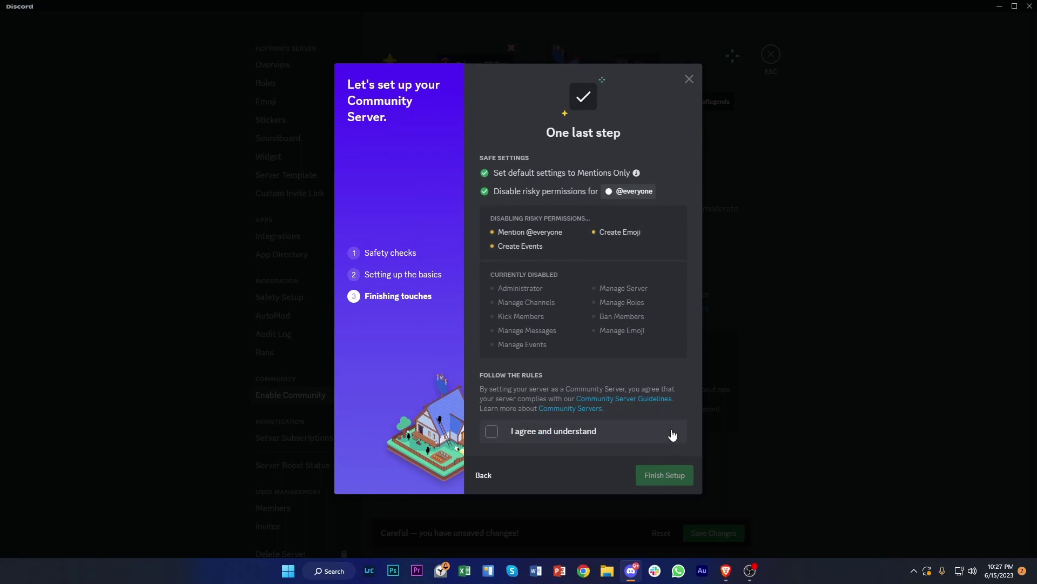
pyautogui.click(493, 431)
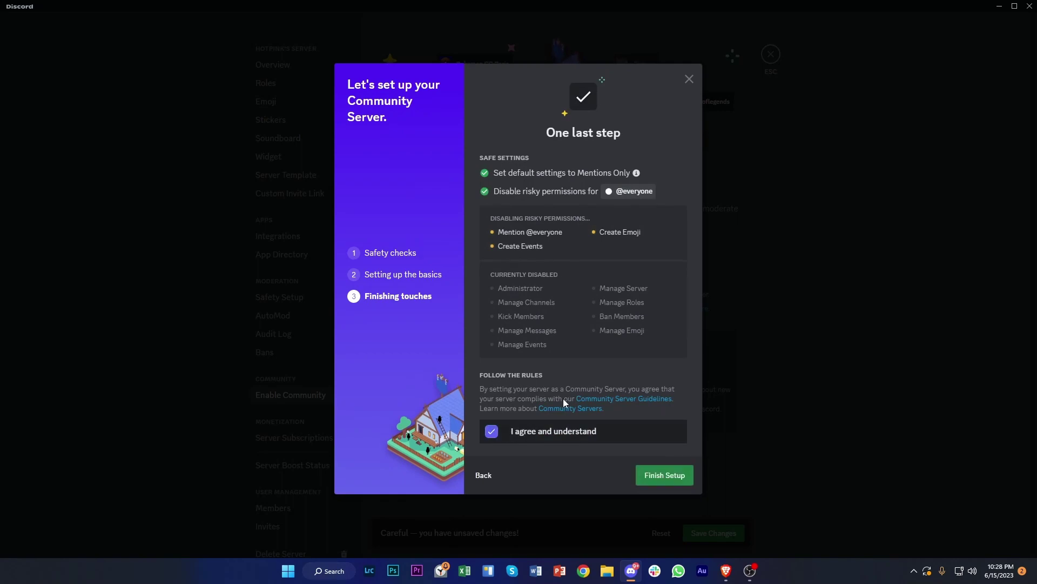
pyautogui.click(656, 476)
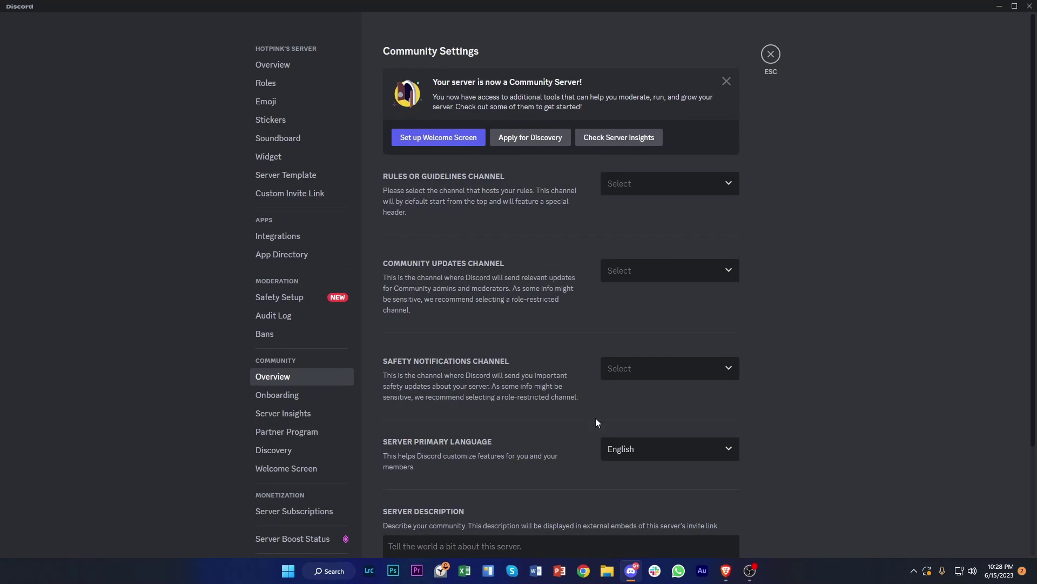
pyautogui.scroll(-3, 558, 409)
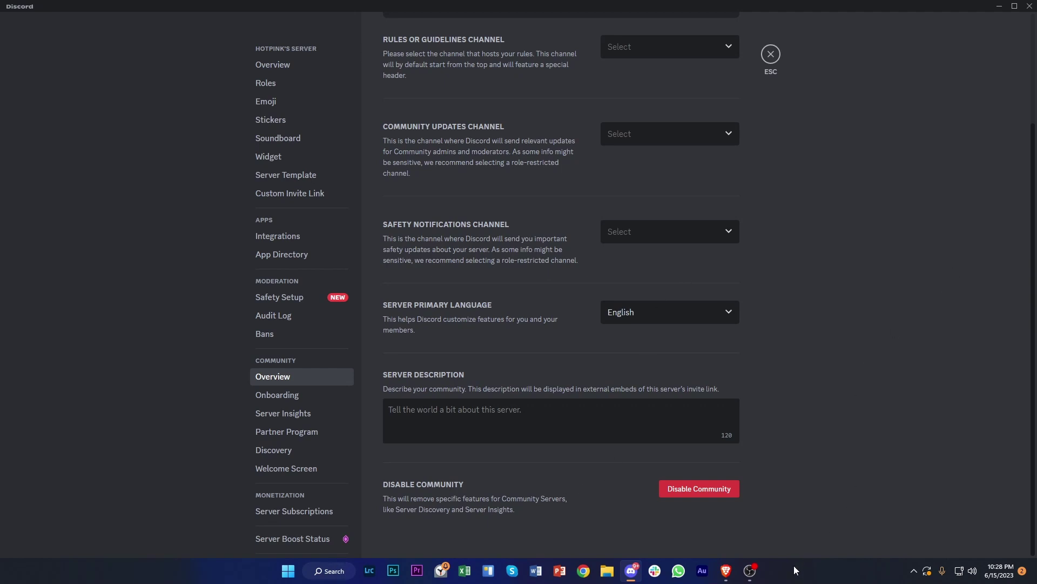
# Restore the OBS Studio recording window over the Community Settings page.
pyautogui.click(750, 570)
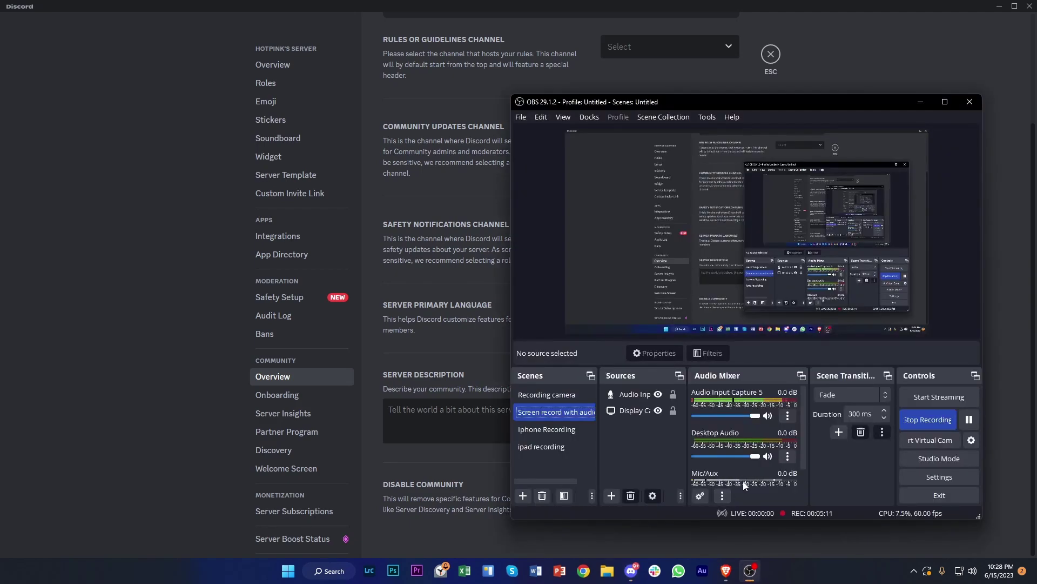